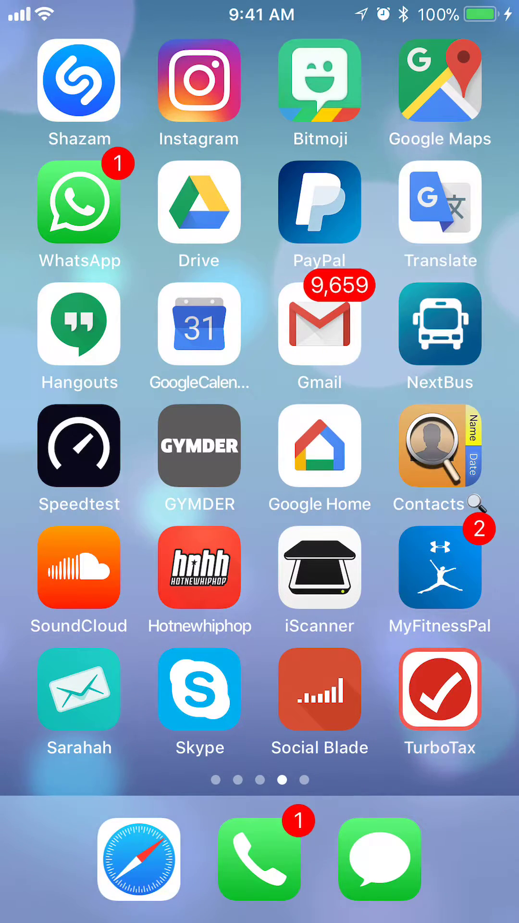
- Launch Gmail from the iOS home screen to show the Primary inbox
left_click(320, 324)
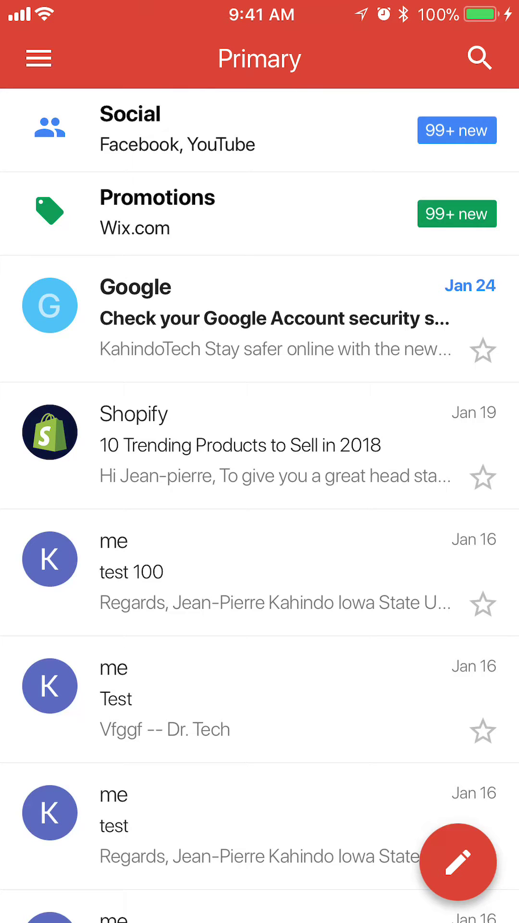
- Open Gmail Settings from the side drawer to list all signed-in accounts
left_click(38, 58)
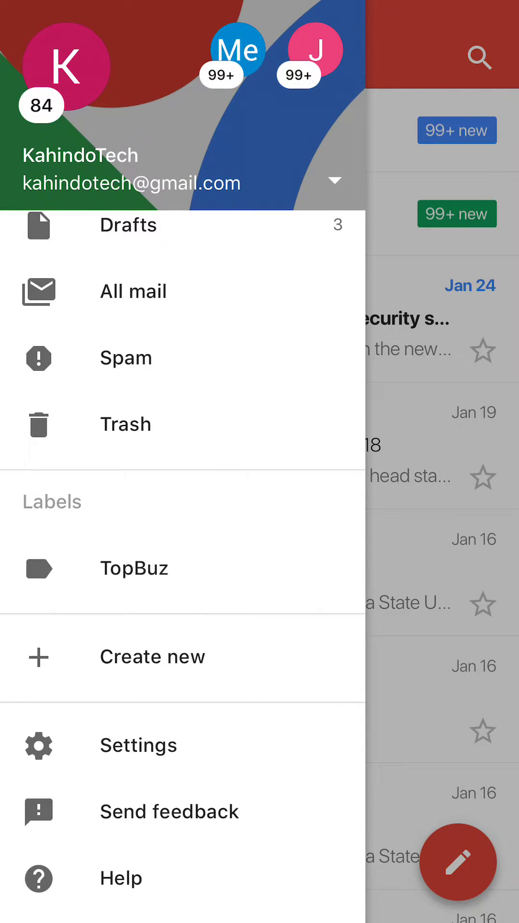
scroll(183, 519, "down", 2)
left_click(138, 746)
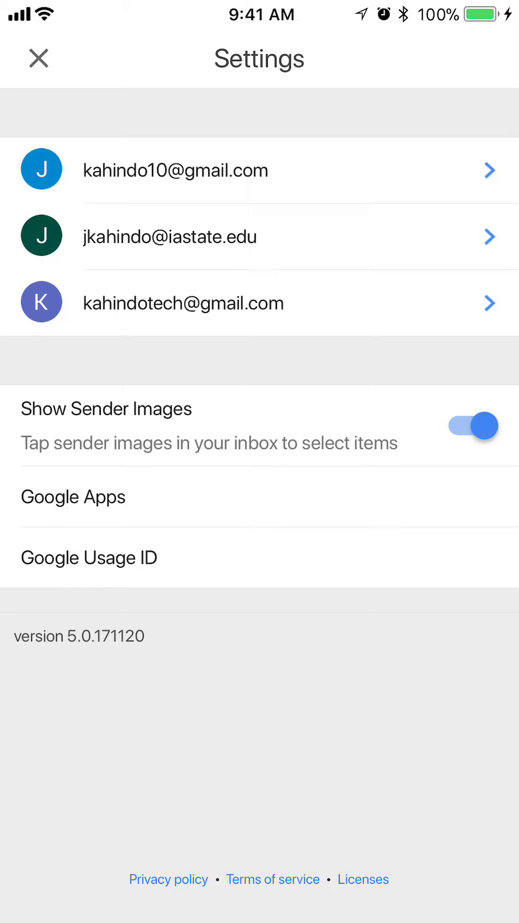
left_click(184, 303)
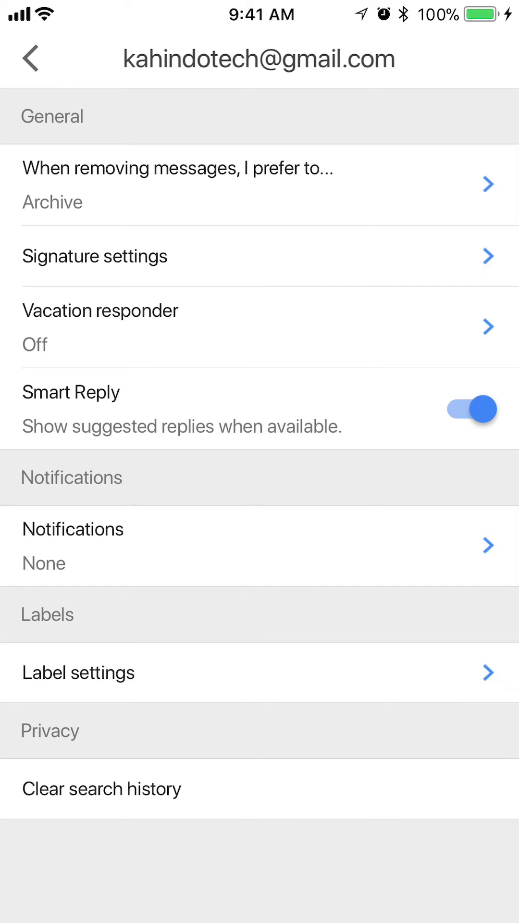
left_click(260, 545)
left_click(30, 58)
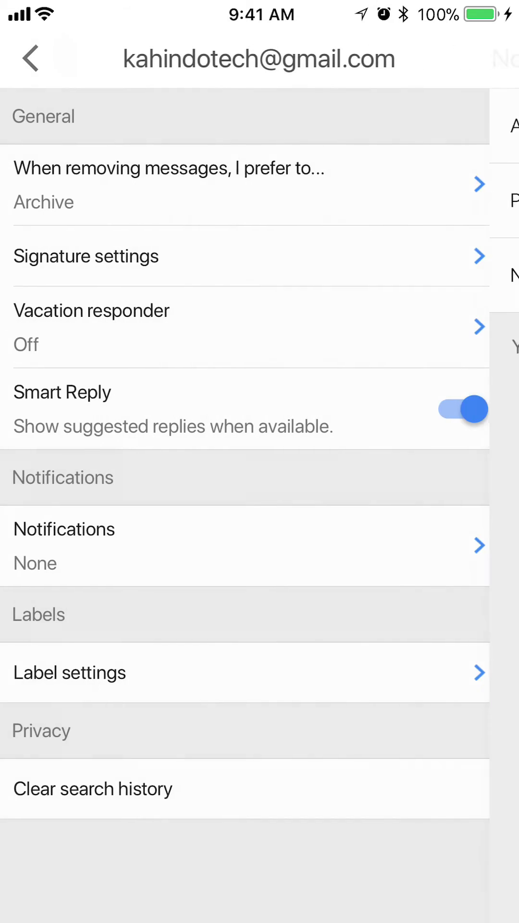
left_click(260, 545)
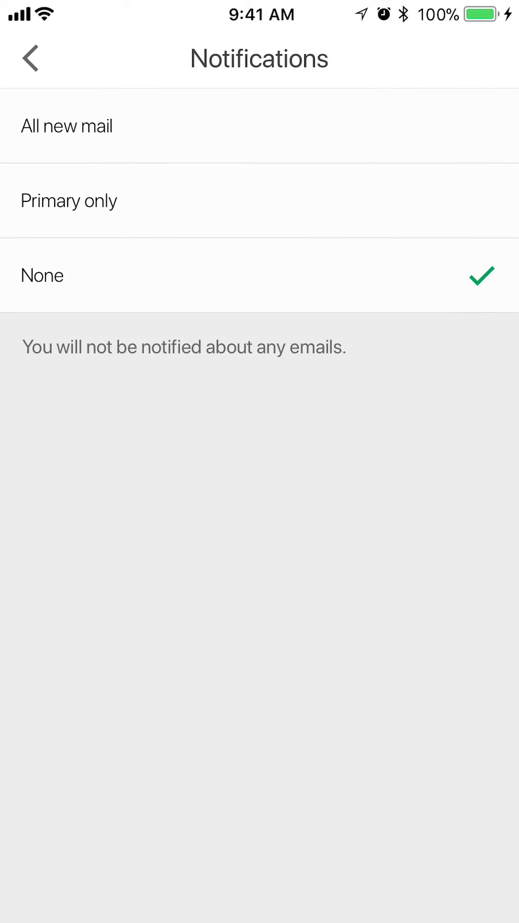
left_click(30, 58)
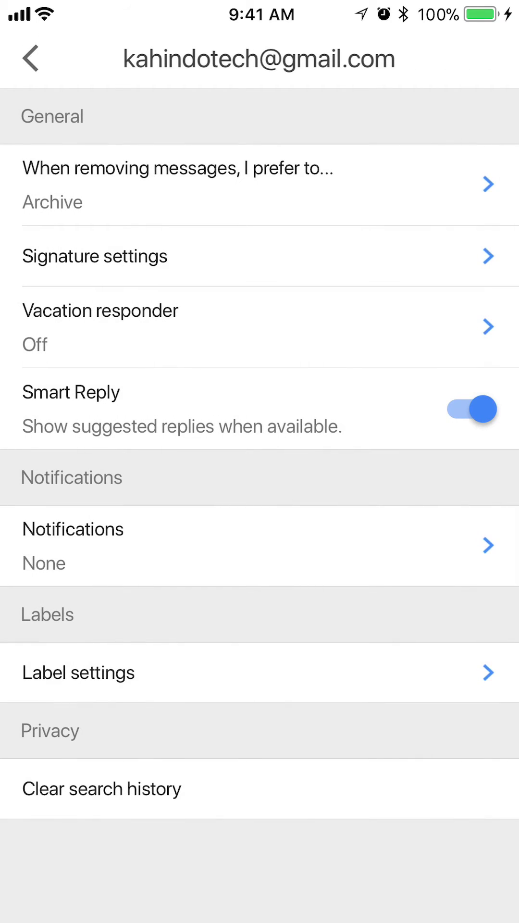